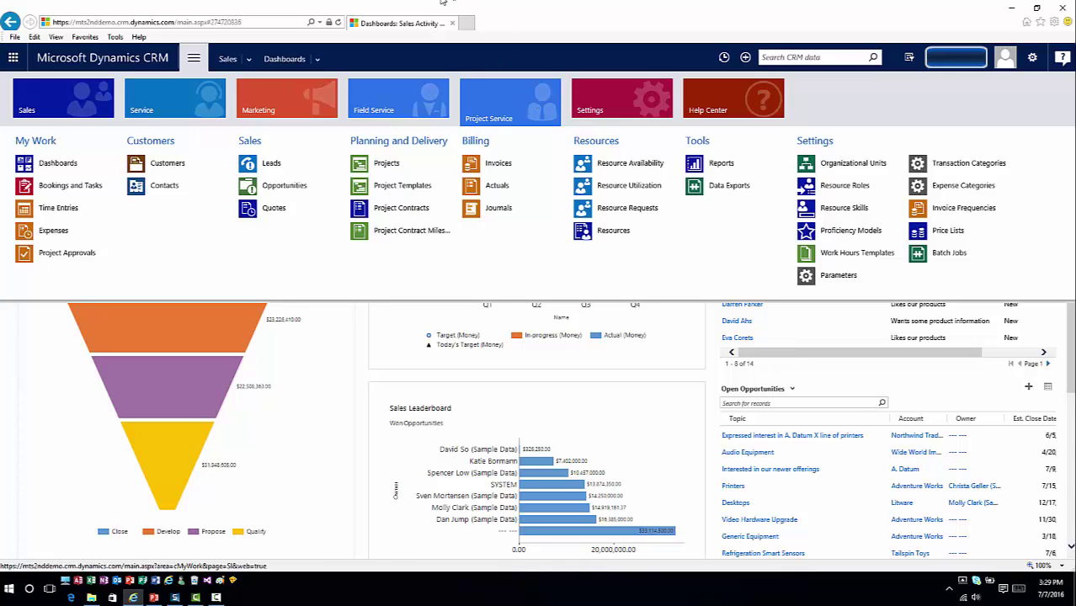
# Open the Projects list, switch it to the All Projects view, and open the Closeout Boutique PoS project.
pyautogui.click(404, 166)
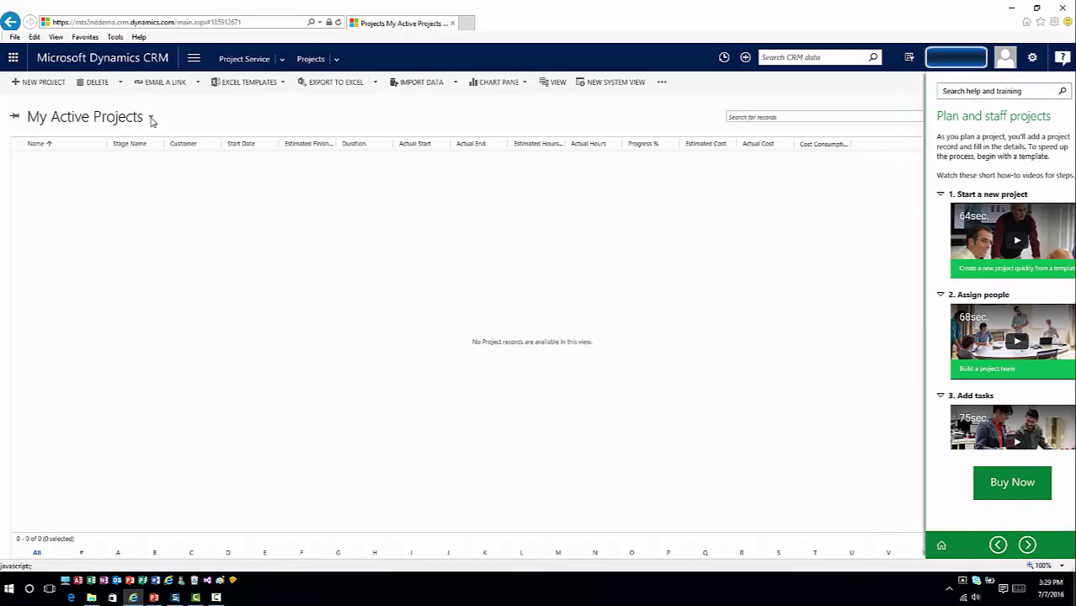
pyautogui.click(150, 117)
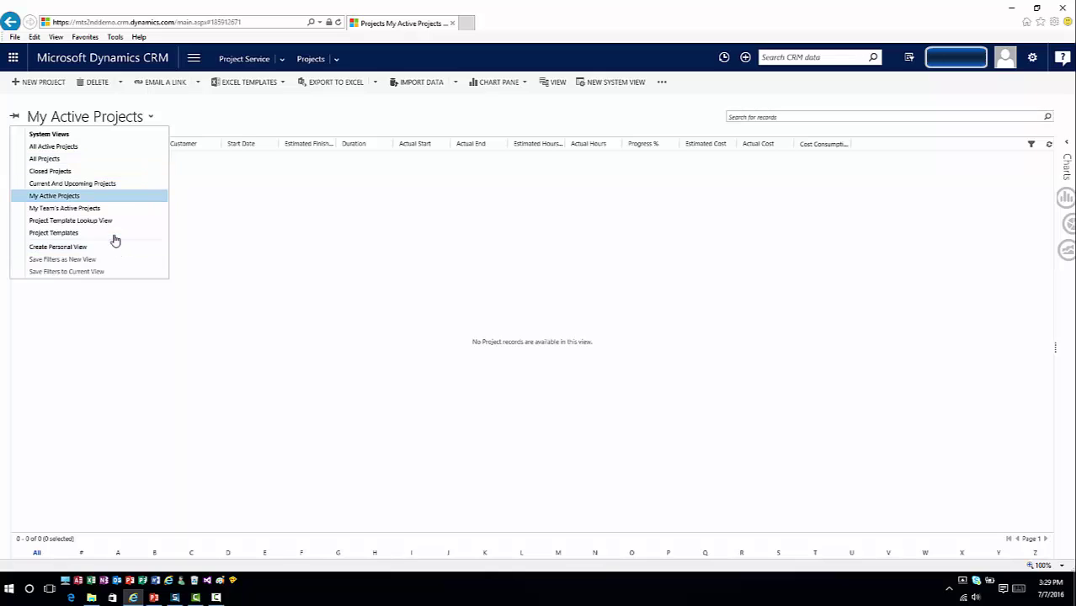
pyautogui.click(71, 160)
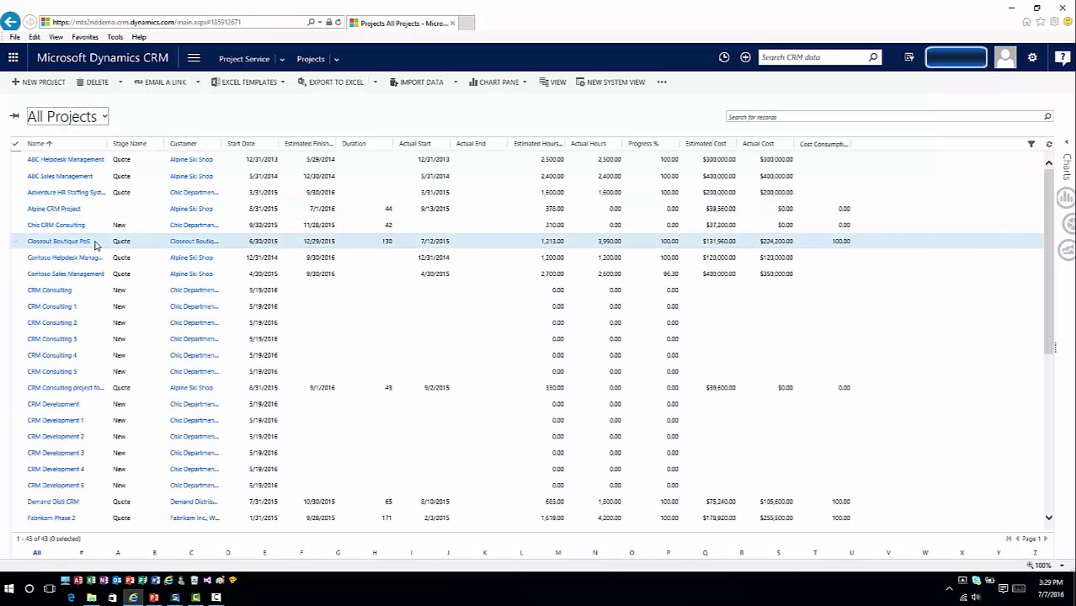
pyautogui.doubleClick(95, 244)
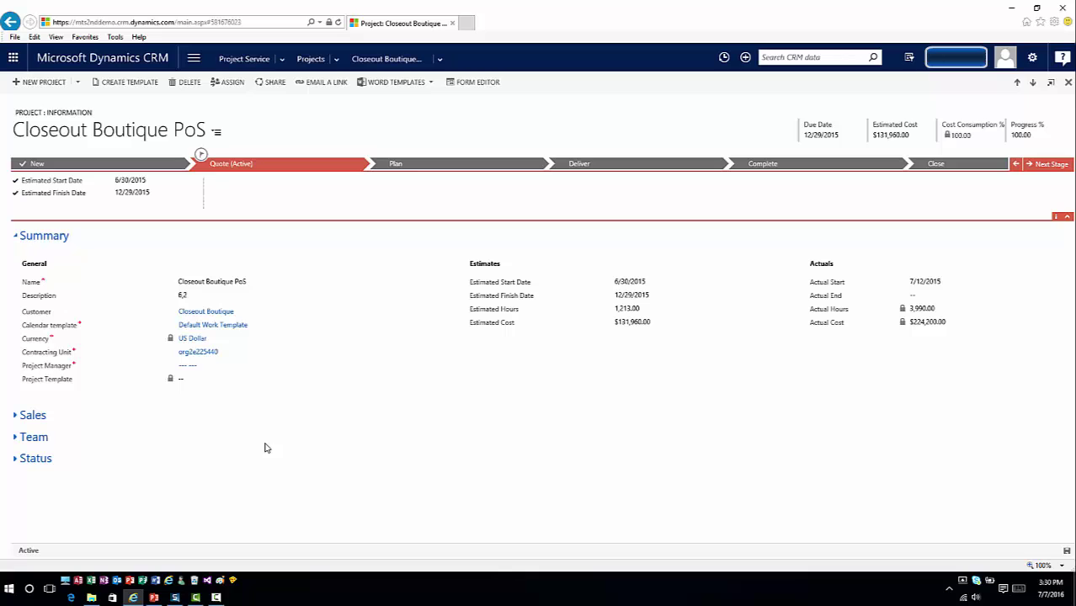
# Go to the Organizational Units settings of Project Service to view the active organizational units.
pyautogui.click(284, 69)
pyautogui.click(875, 110)
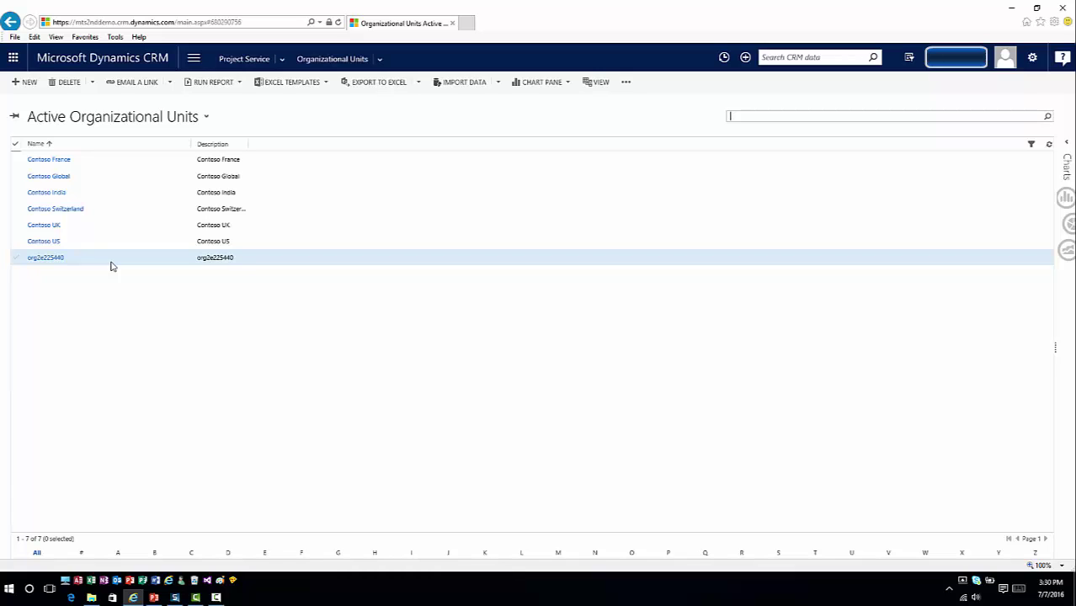
# Return to the Projects list and reopen the Closeout Boutique PoS project record.
pyautogui.click(283, 61)
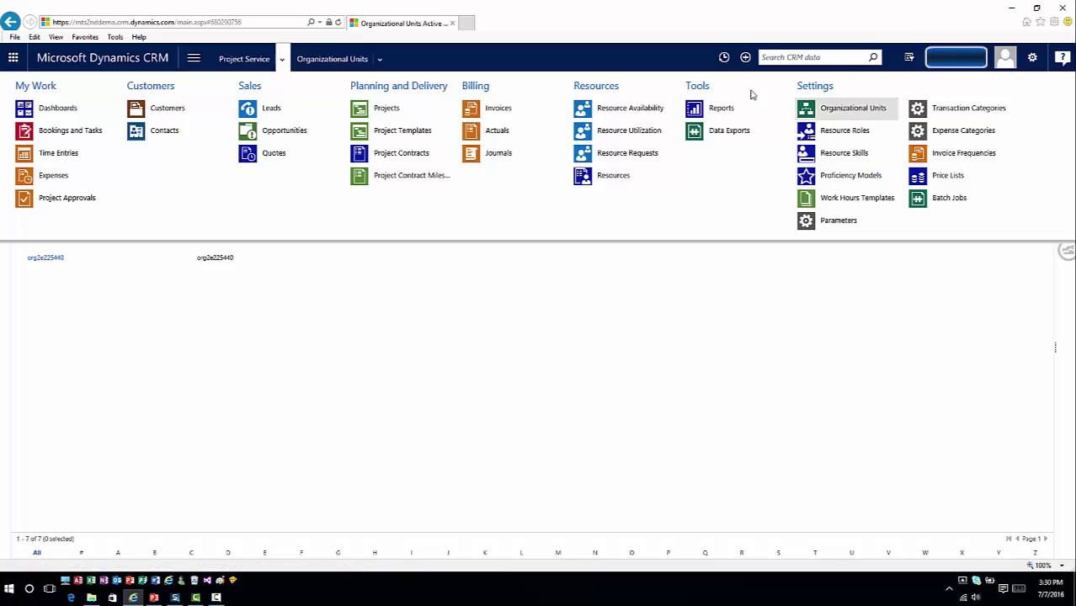
pyautogui.click(401, 112)
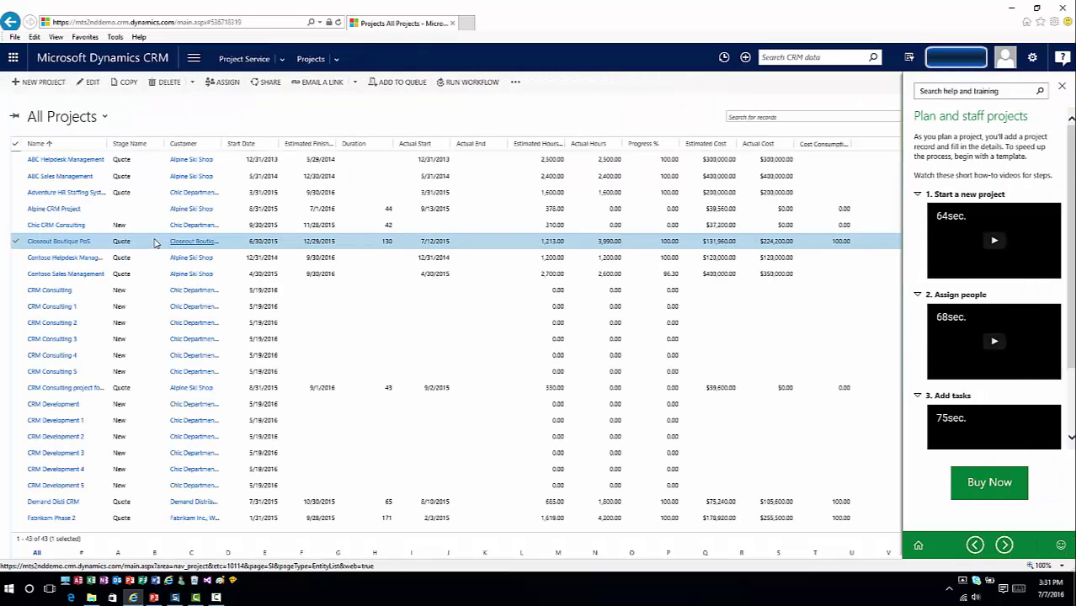
pyautogui.doubleClick(154, 243)
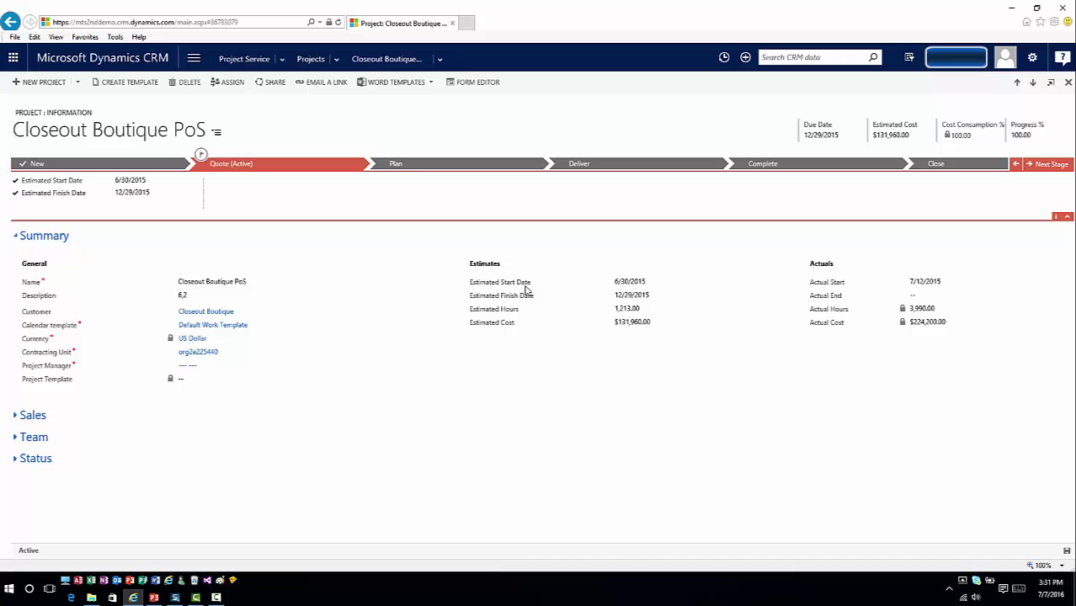
# Expand the Team and Sales sections of the project to view its team members, contracts and quotes.
pyautogui.click(17, 440)
pyautogui.scroll(-1, 193, 458)
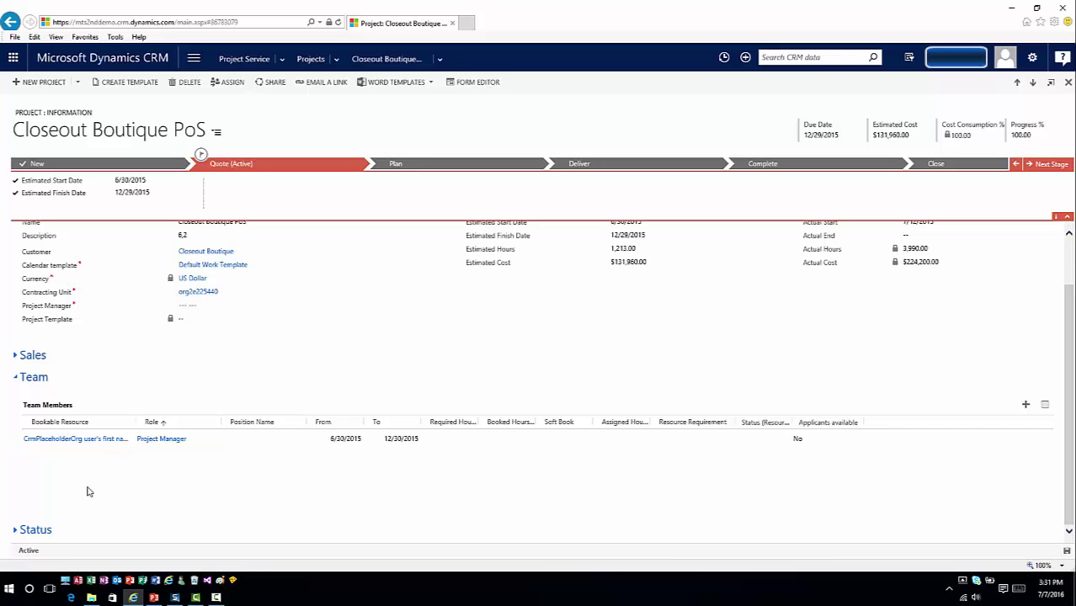
pyautogui.click(16, 356)
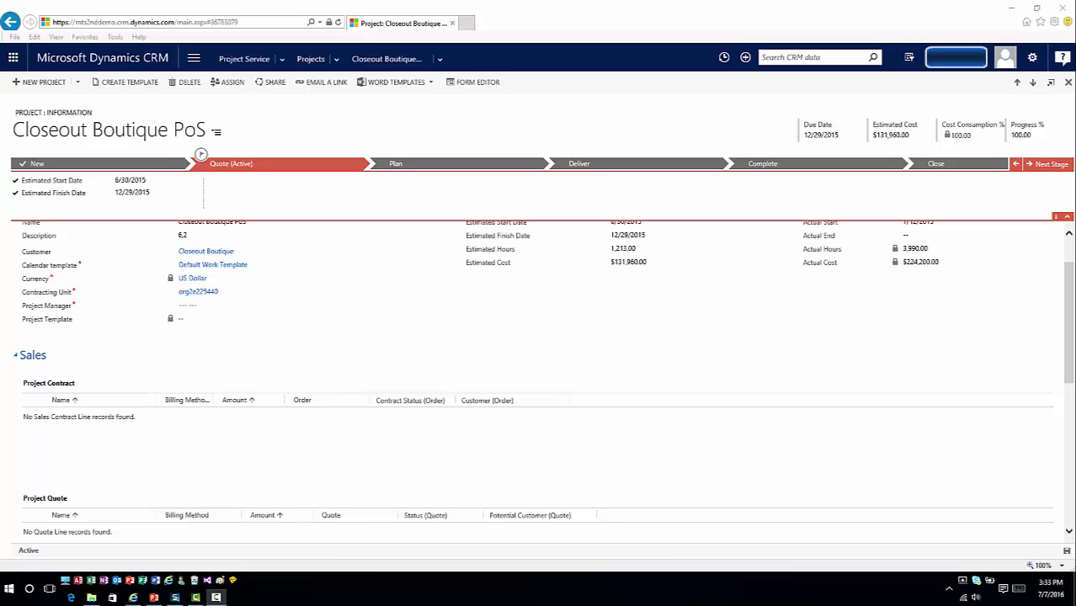
# Open the project estimates and examine the task dates and weekly sales amounts for each role group.
pyautogui.click(441, 59)
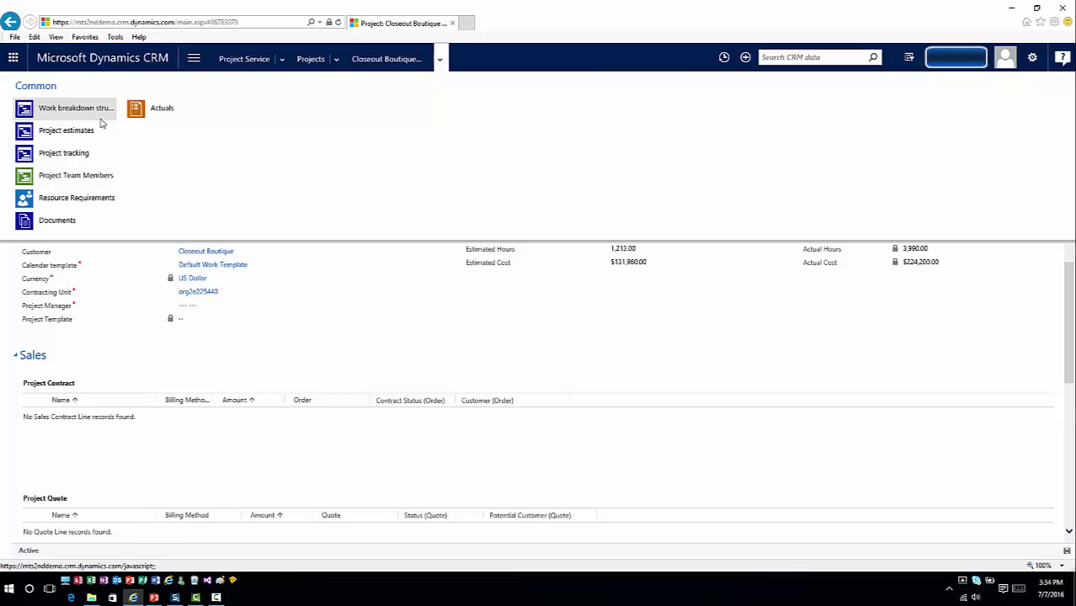
pyautogui.click(100, 131)
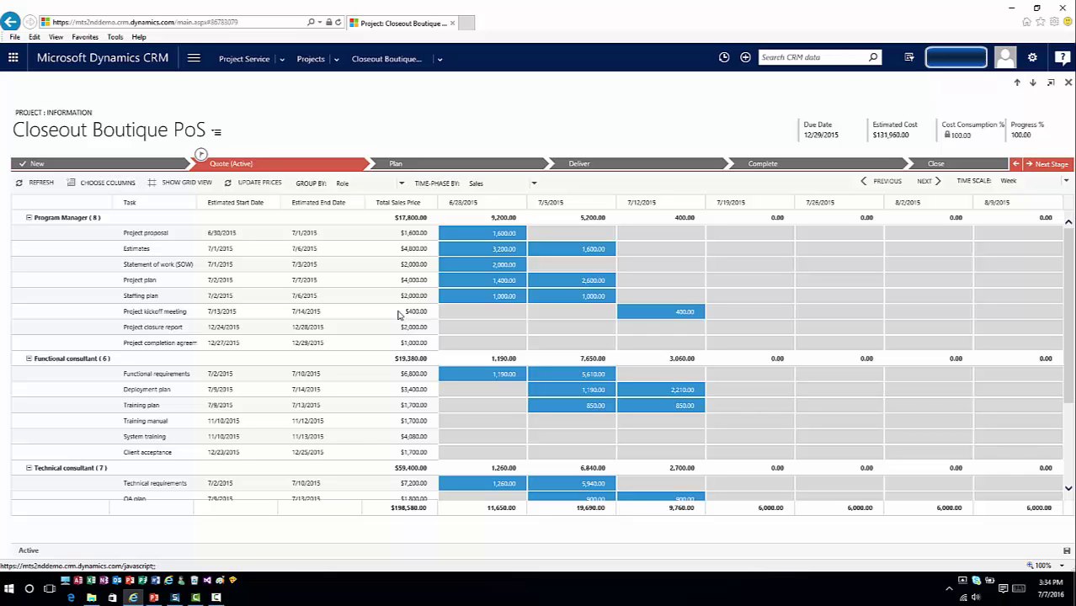
pyautogui.scroll(-3, 222, 339)
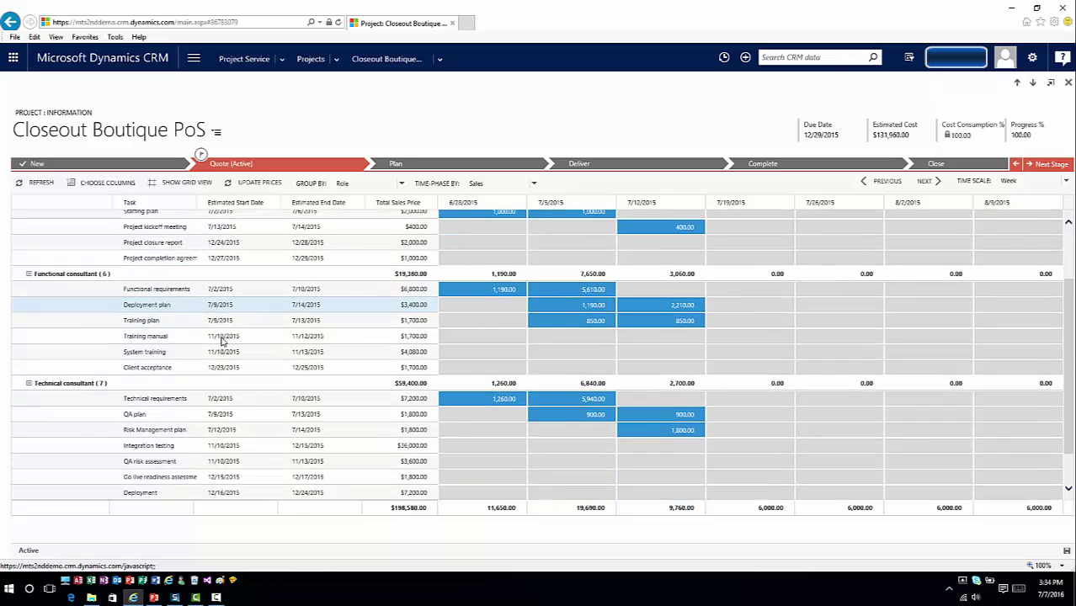
pyautogui.scroll(-2, 222, 339)
pyautogui.scroll(5, 222, 339)
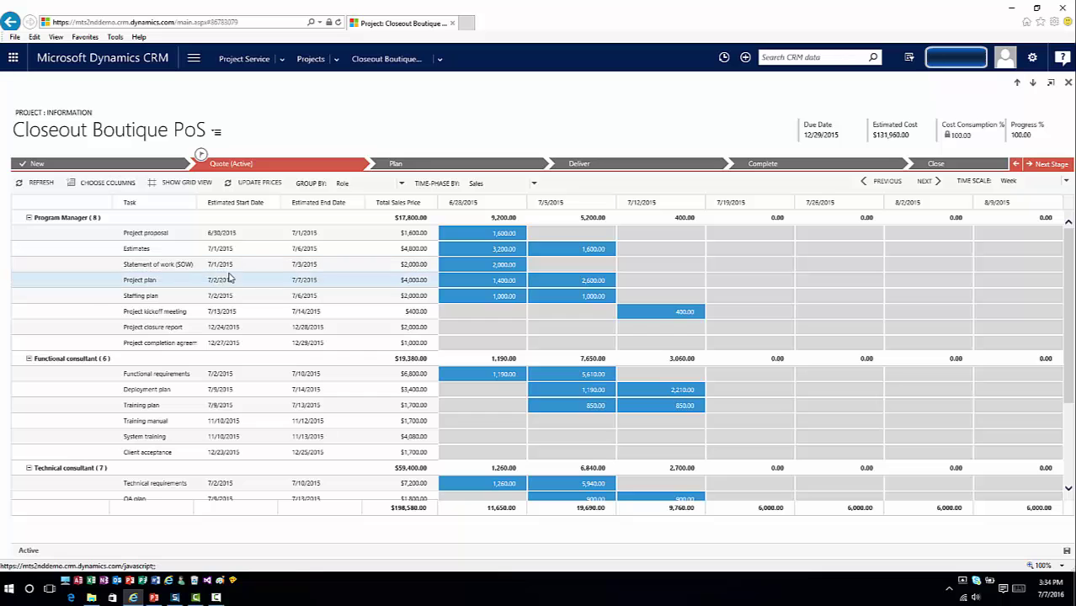
pyautogui.scroll(-1, 210, 335)
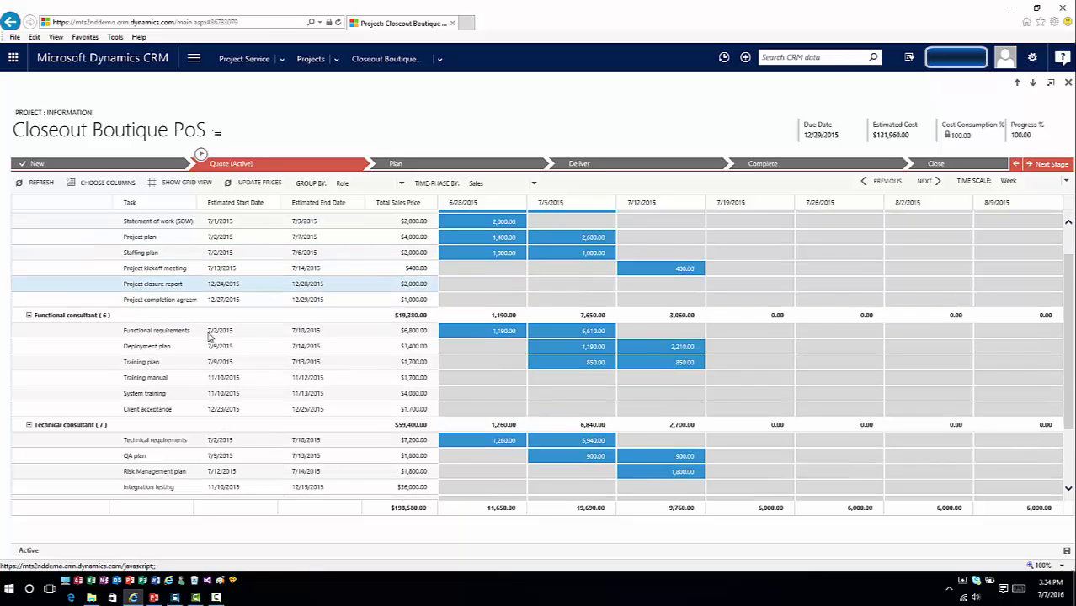
pyautogui.scroll(1, 210, 335)
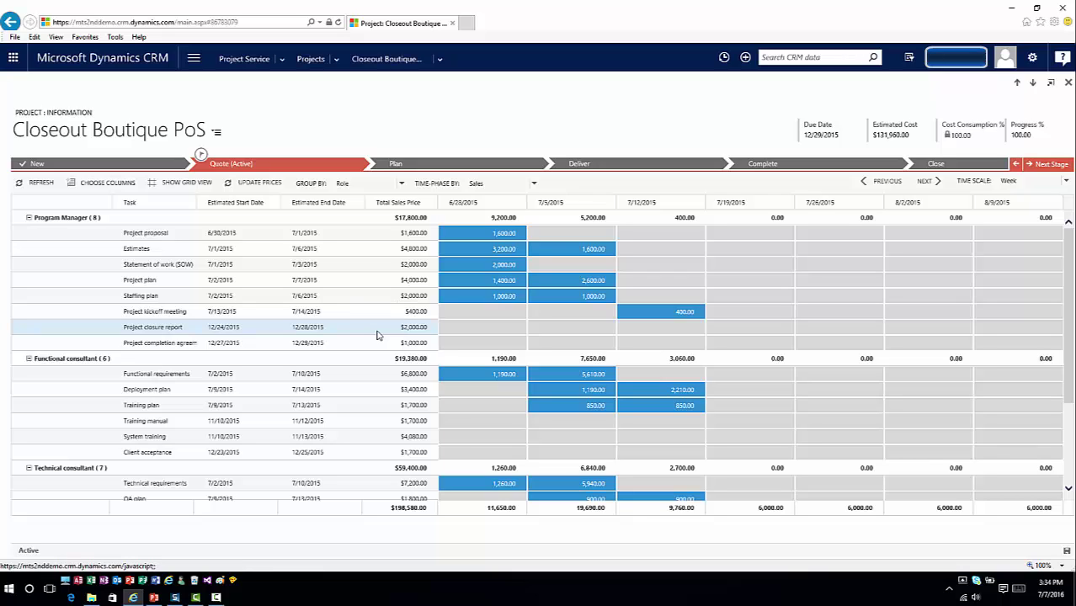
pyautogui.scroll(-3, 278, 379)
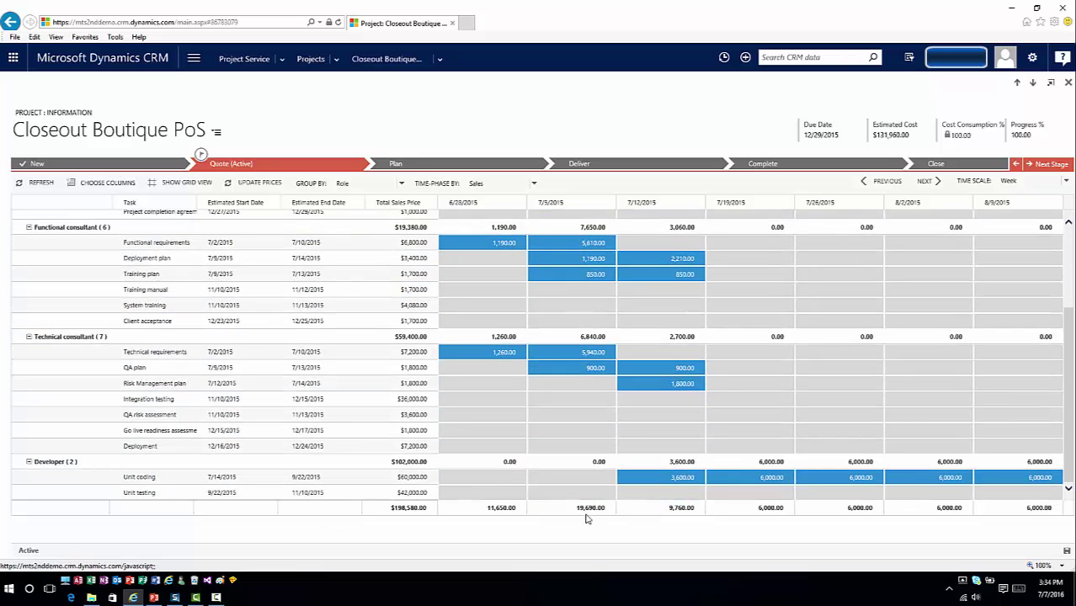
pyautogui.scroll(3, 657, 453)
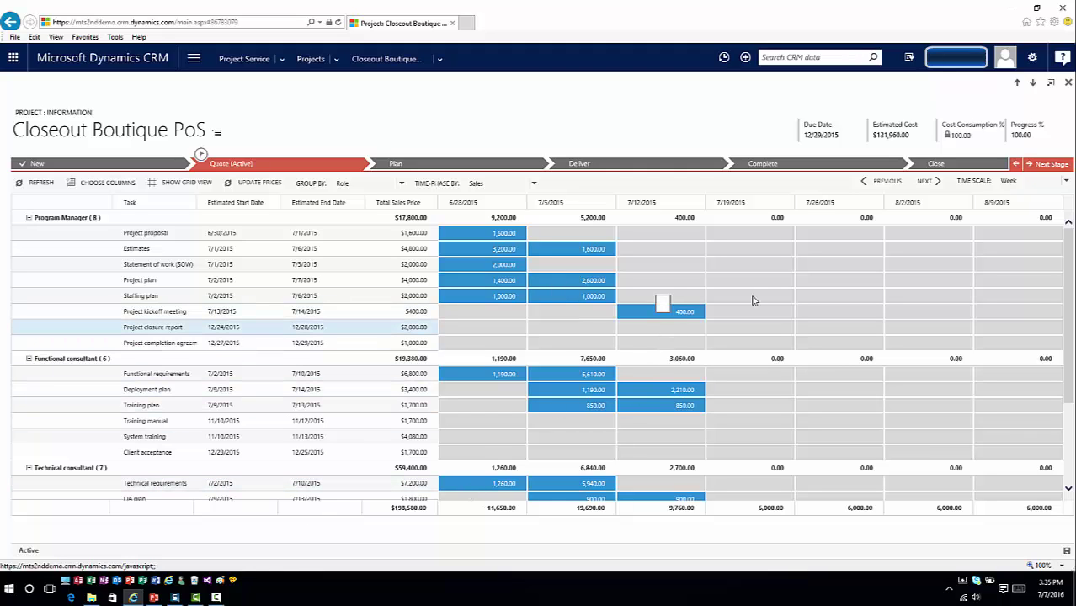
# Advance the estimates timeline by one period, return to the previous period, and review the role groups again.
pyautogui.click(927, 181)
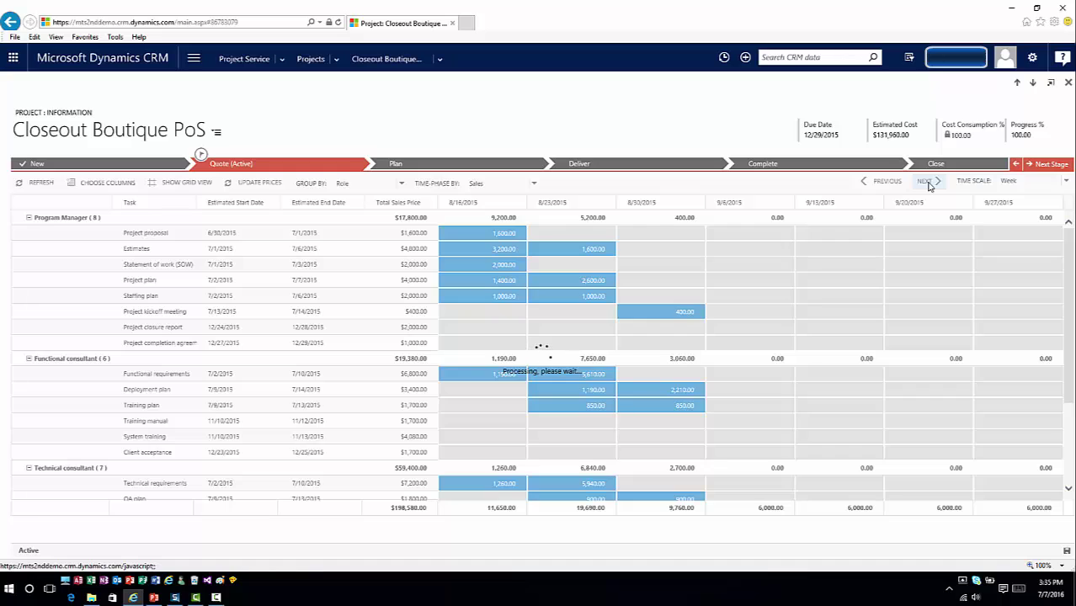
pyautogui.click(885, 182)
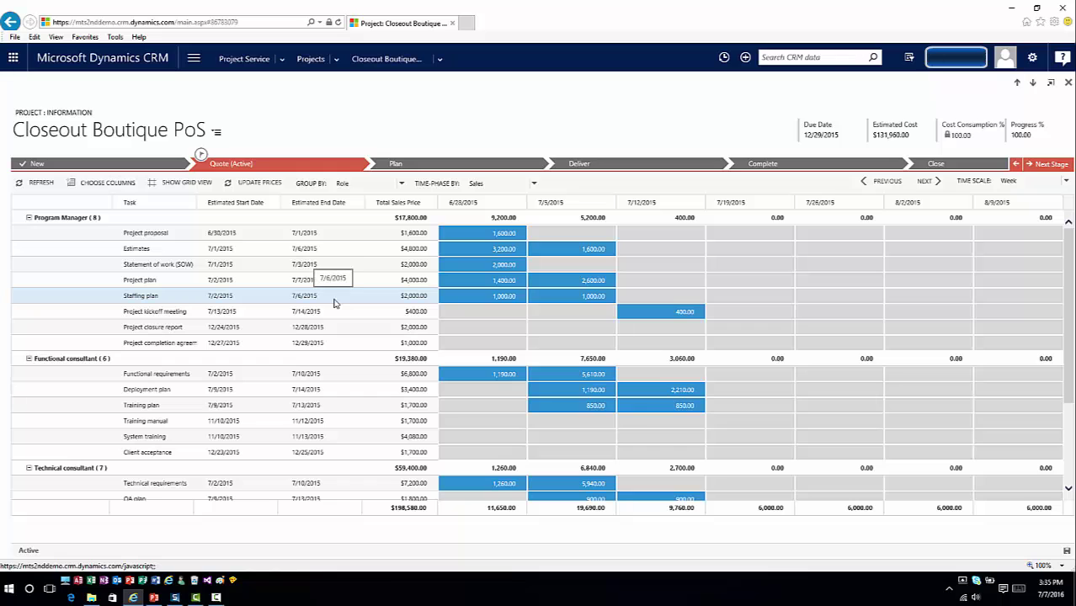
pyautogui.scroll(-3, 335, 324)
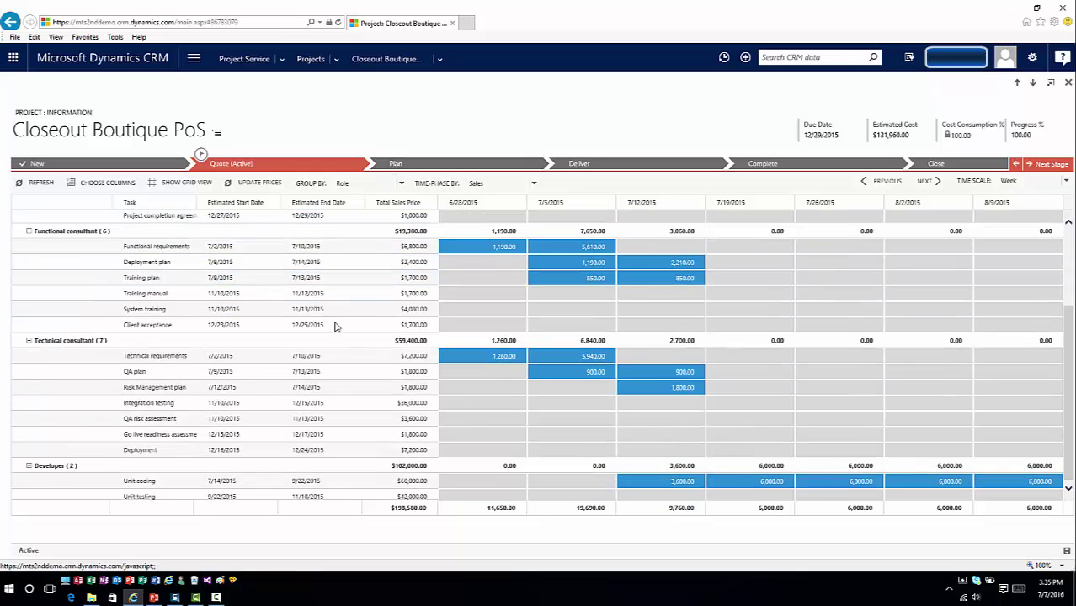
pyautogui.scroll(3, 334, 324)
# Open the project's work breakdown structure and collapse the Planning, Design and Integration phases.
pyautogui.click(441, 64)
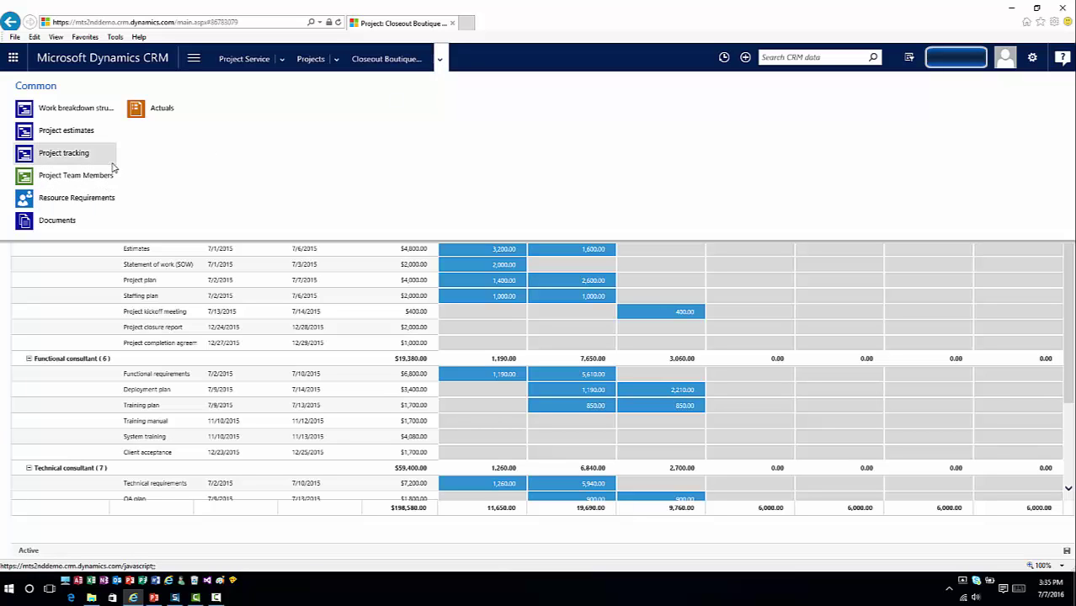
pyautogui.click(105, 112)
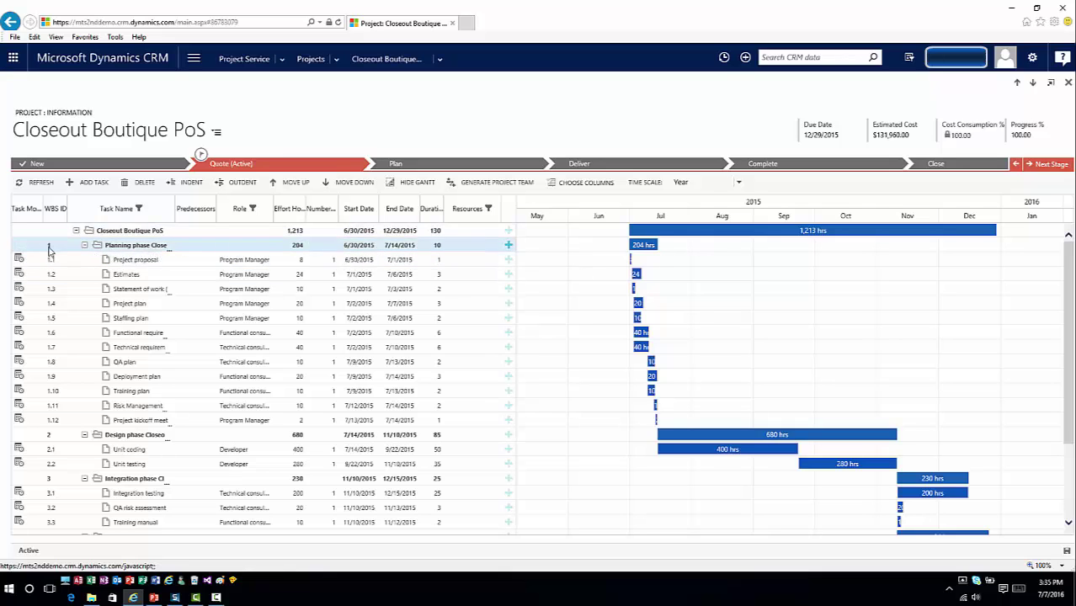
pyautogui.click(84, 245)
pyautogui.click(84, 260)
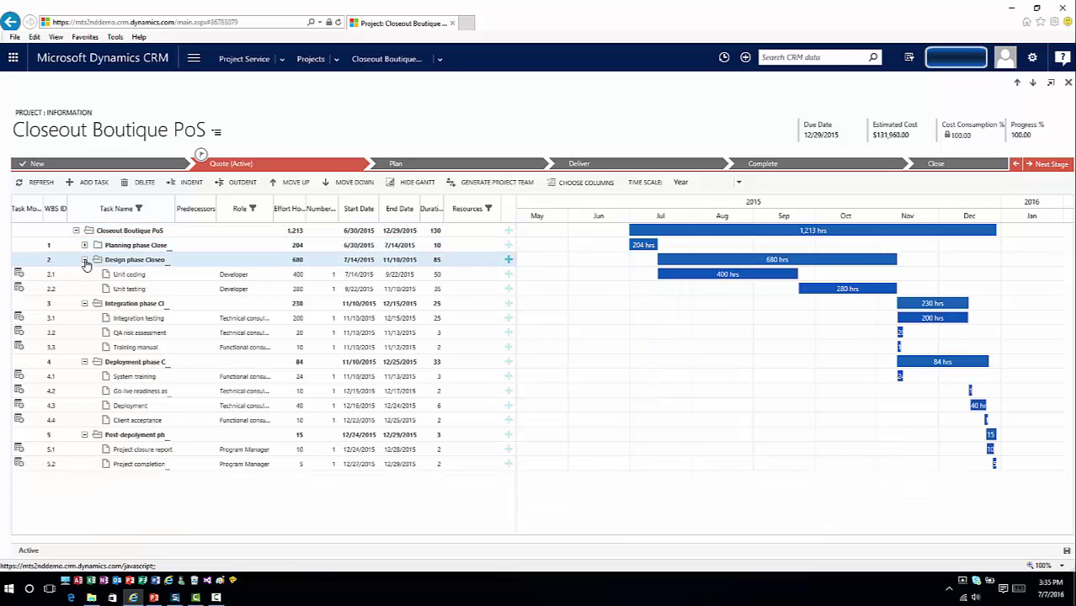
pyautogui.click(84, 276)
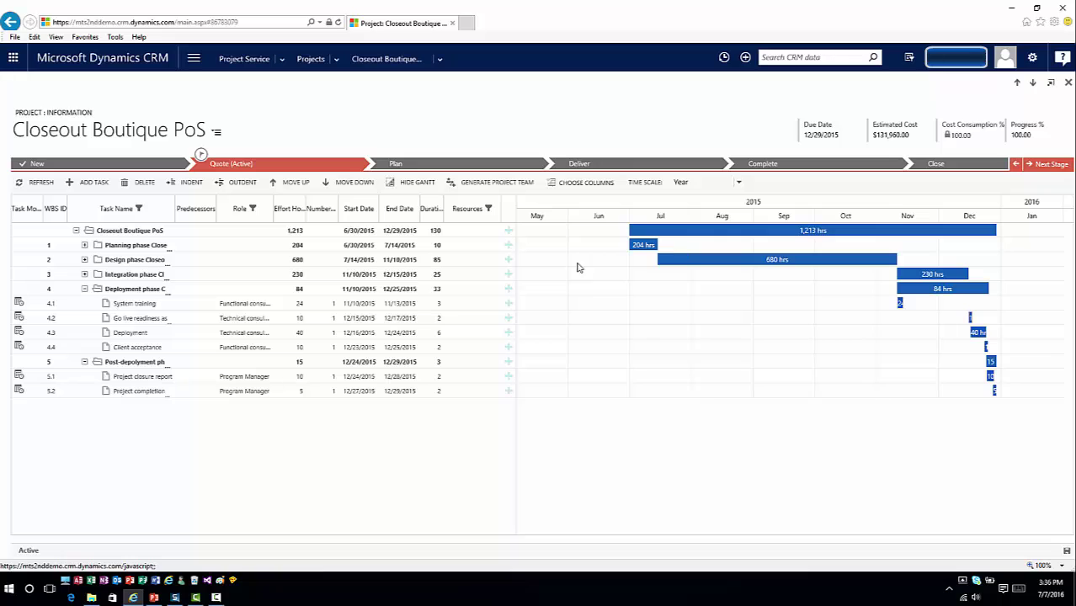
pyautogui.click(265, 332)
# Open the project tracking page of Closeout Boutique PoS to view effort tracking by task.
pyautogui.click(441, 62)
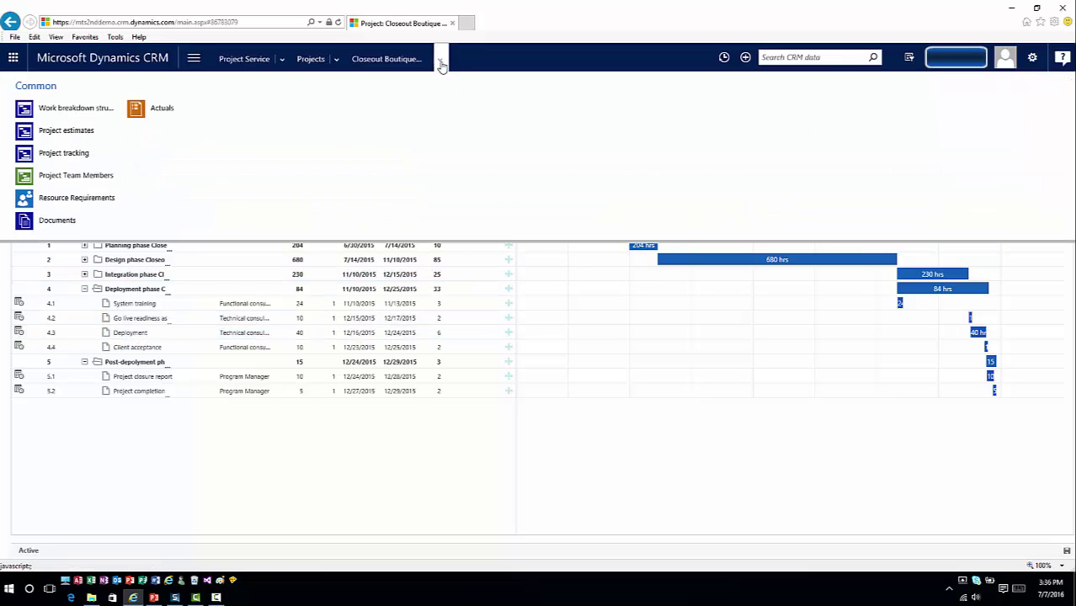
pyautogui.click(88, 157)
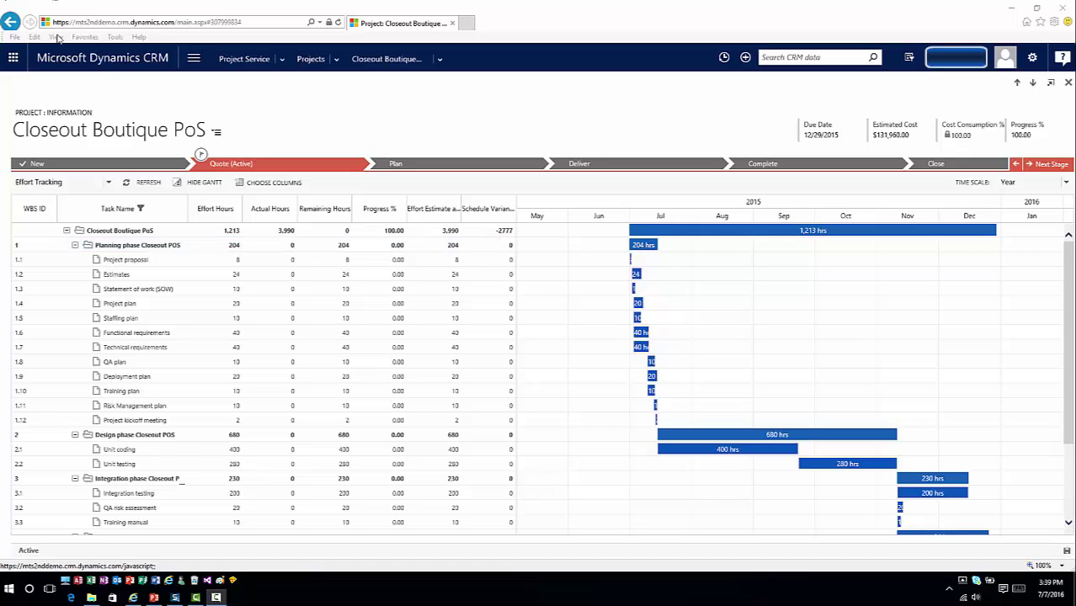
# Show the available Project Service areas for navigating away from the project.
pyautogui.click(284, 70)
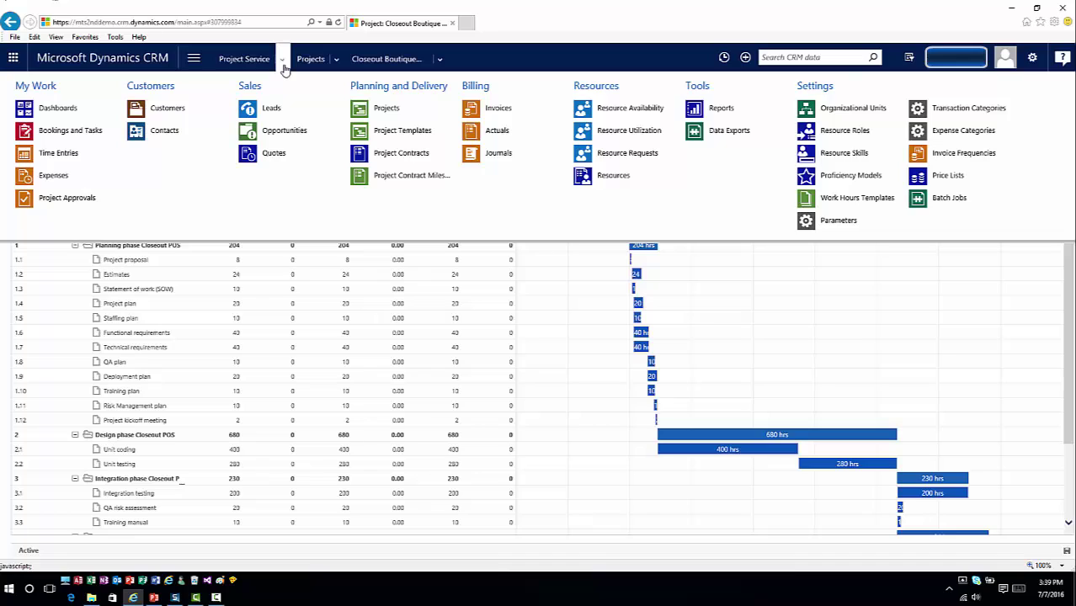